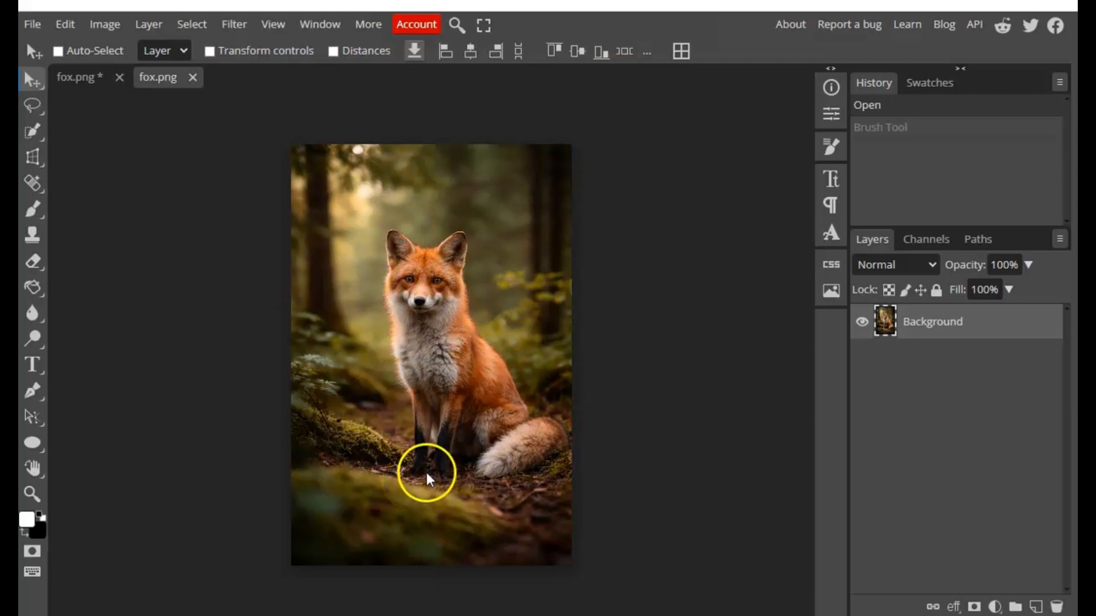
Remove the fox photo's background with Remove BG, agreeing to watch a short ad for the premium feature
click(193, 29)
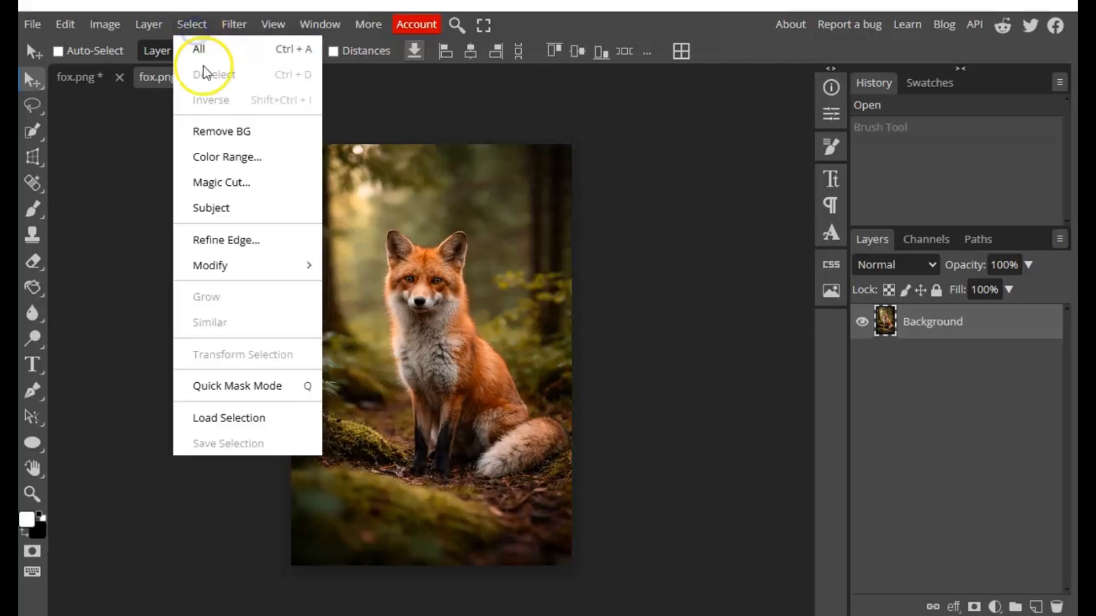
click(225, 136)
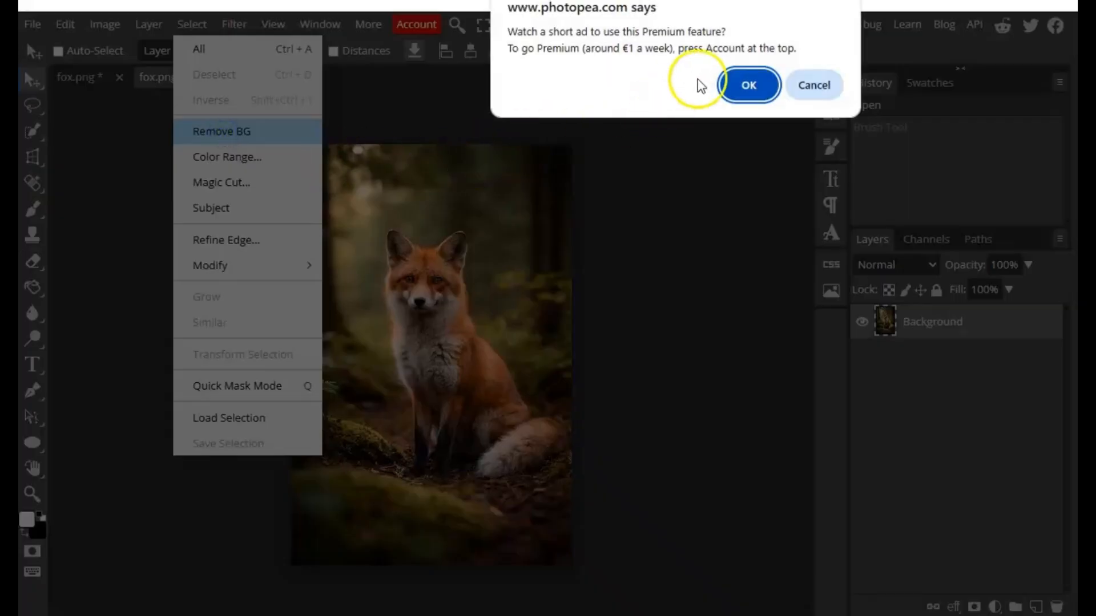
click(742, 85)
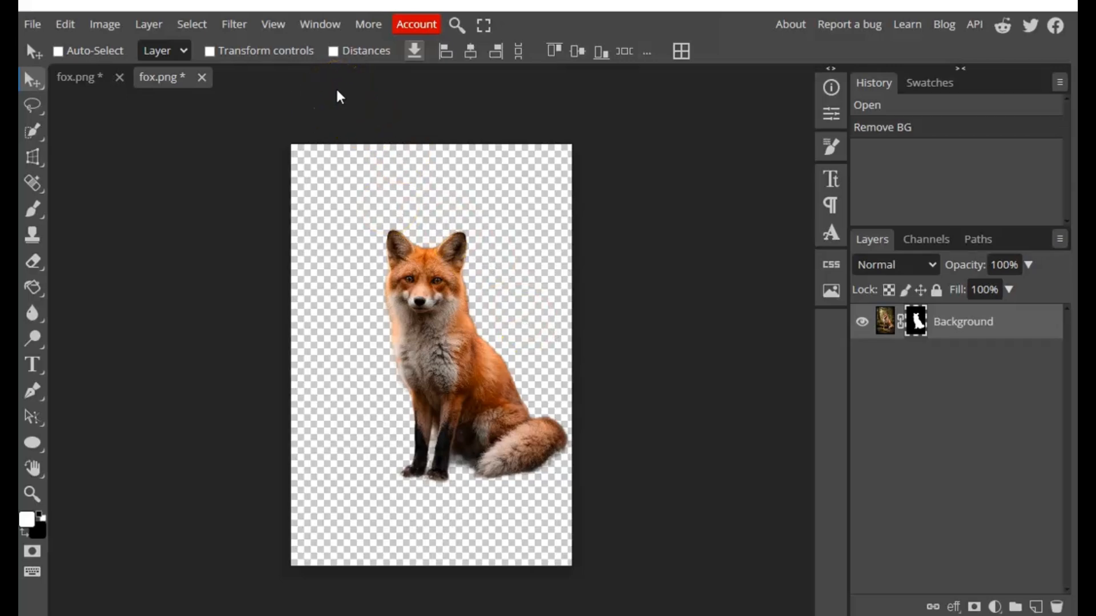
Add a bright cyan Color Fill layer and move it beneath the fox's Background layer
click(151, 25)
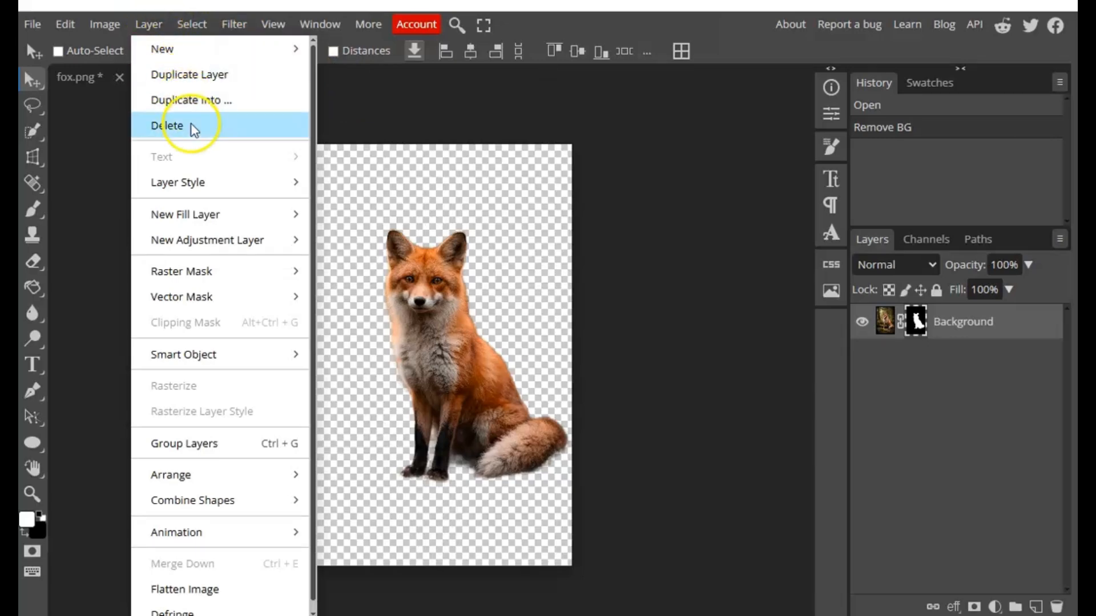
mouse_move(220, 215)
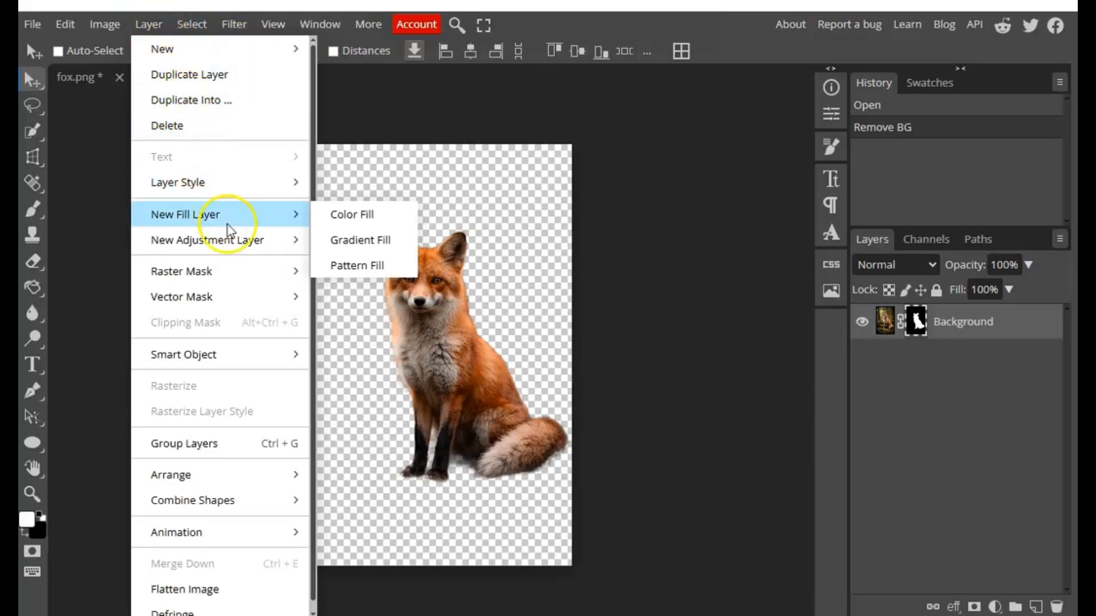
click(341, 228)
drag(359, 254, 358, 275)
drag(341, 174, 350, 167)
click(496, 183)
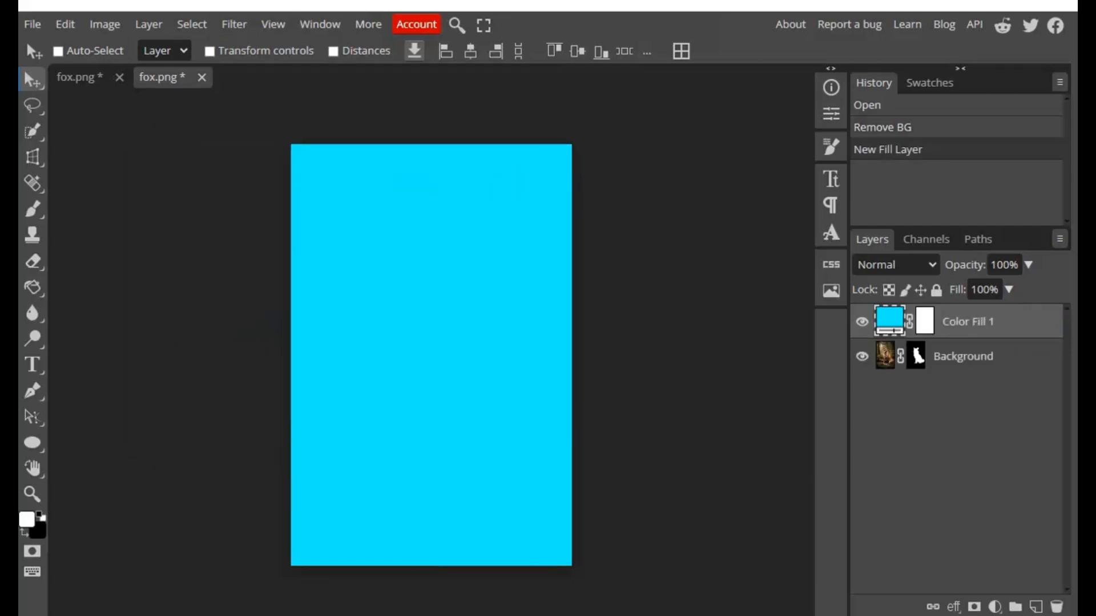
drag(994, 334, 993, 366)
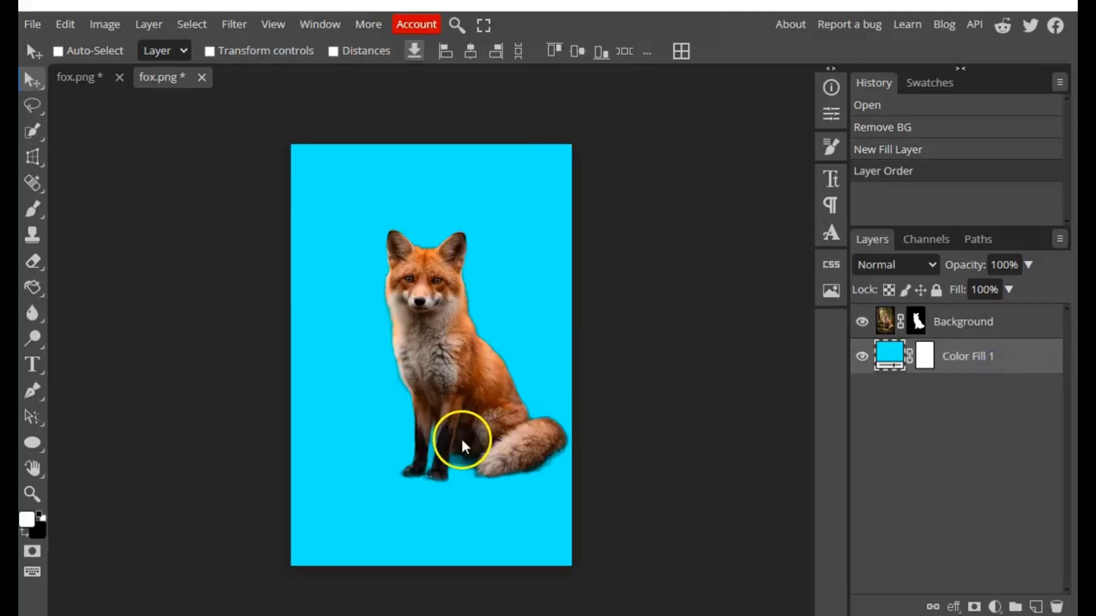
Select the raster mask of the Background layer for editing
scroll(462, 462, up, 5)
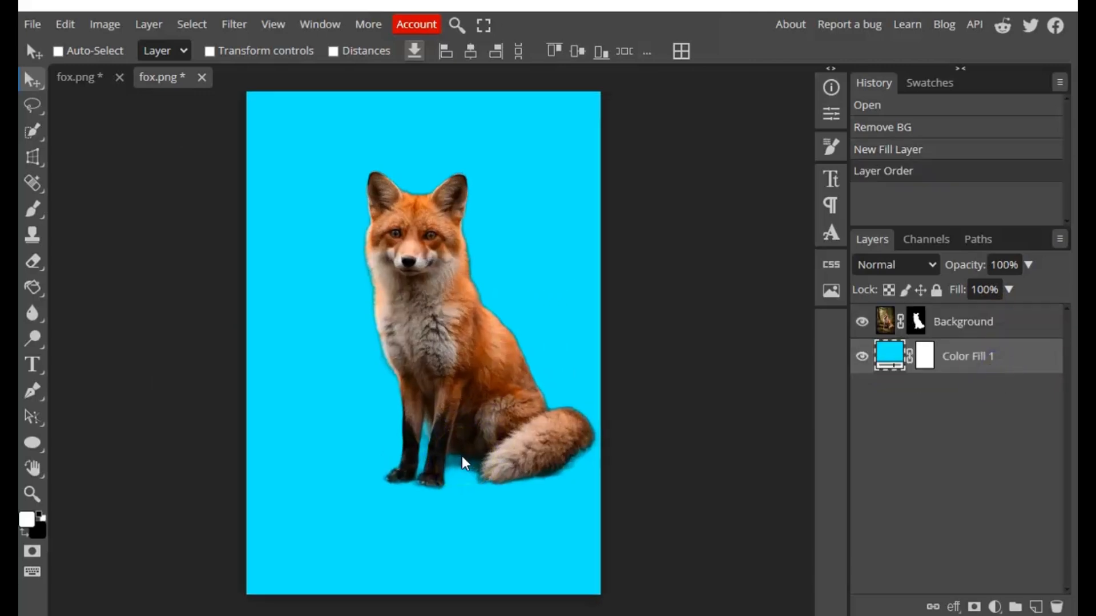
scroll(465, 463, up, 3)
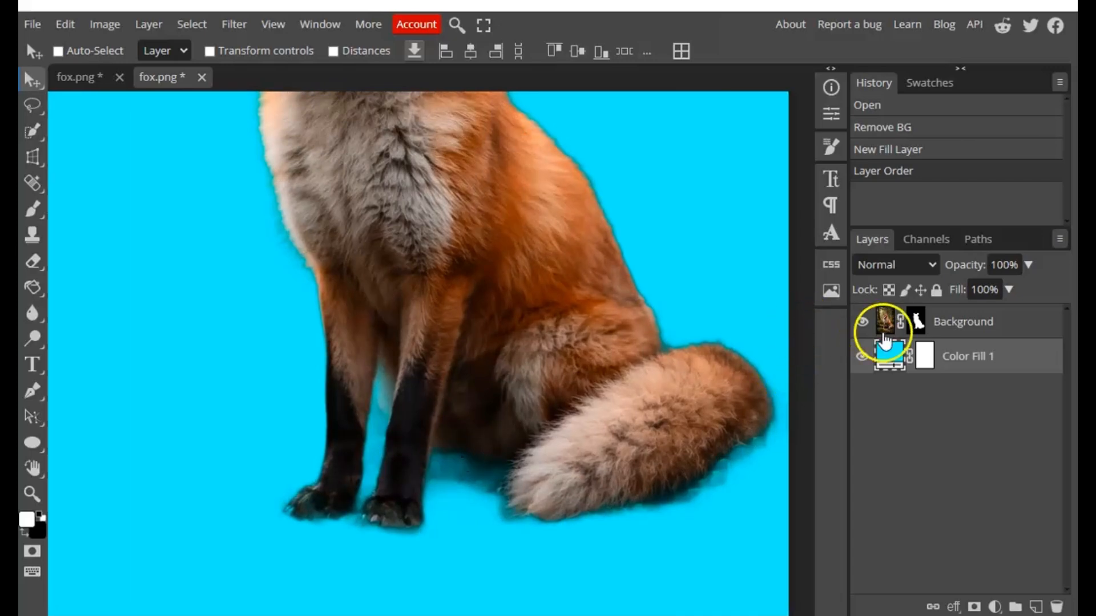
click(917, 324)
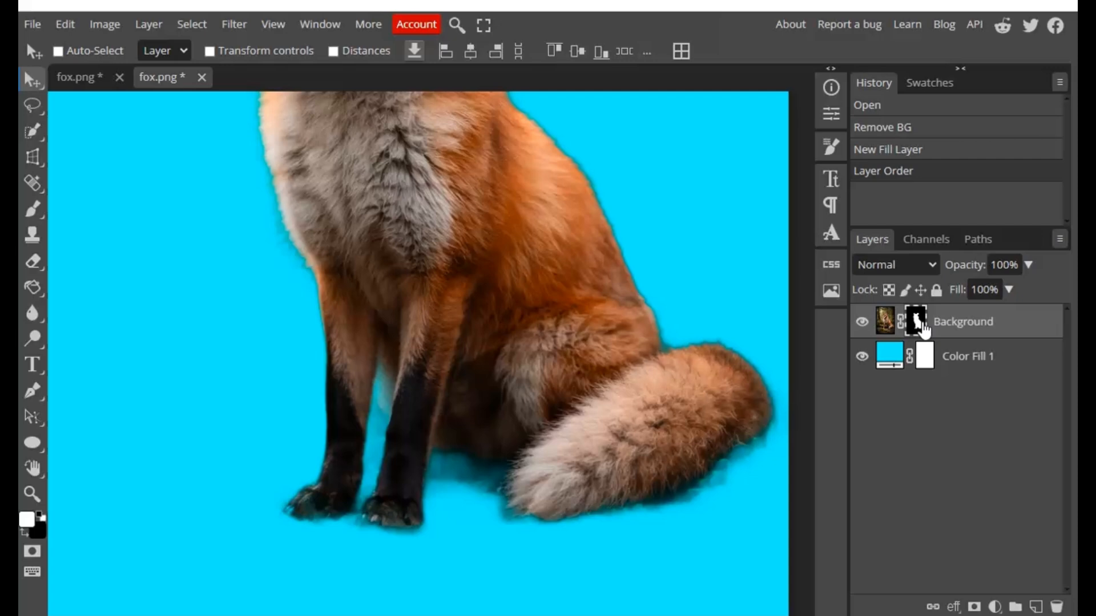
click(228, 521)
click(171, 519)
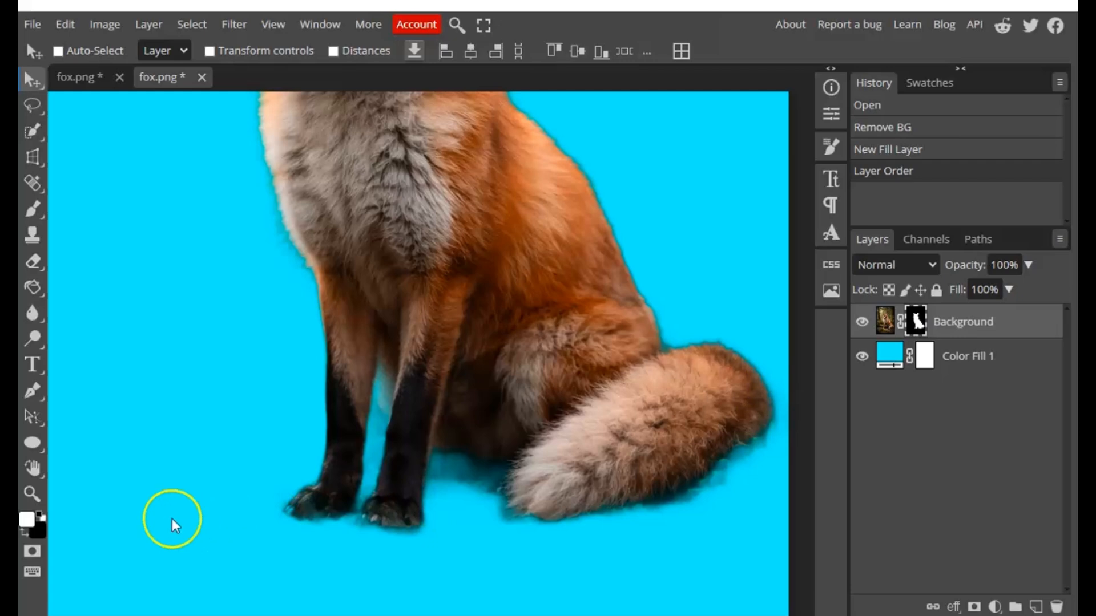
click(163, 518)
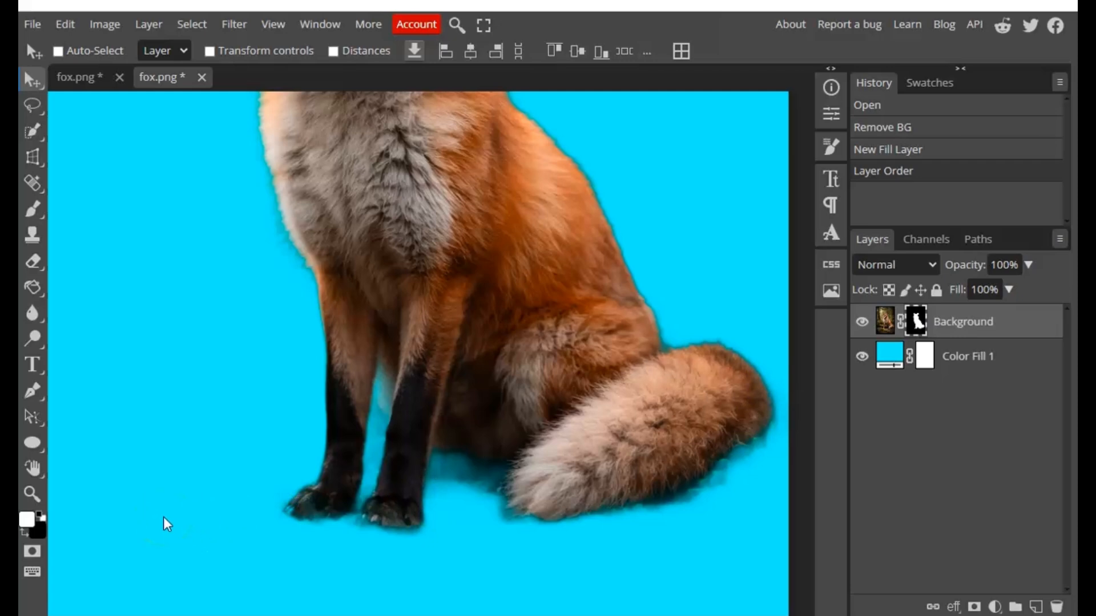
click(176, 507)
click(160, 506)
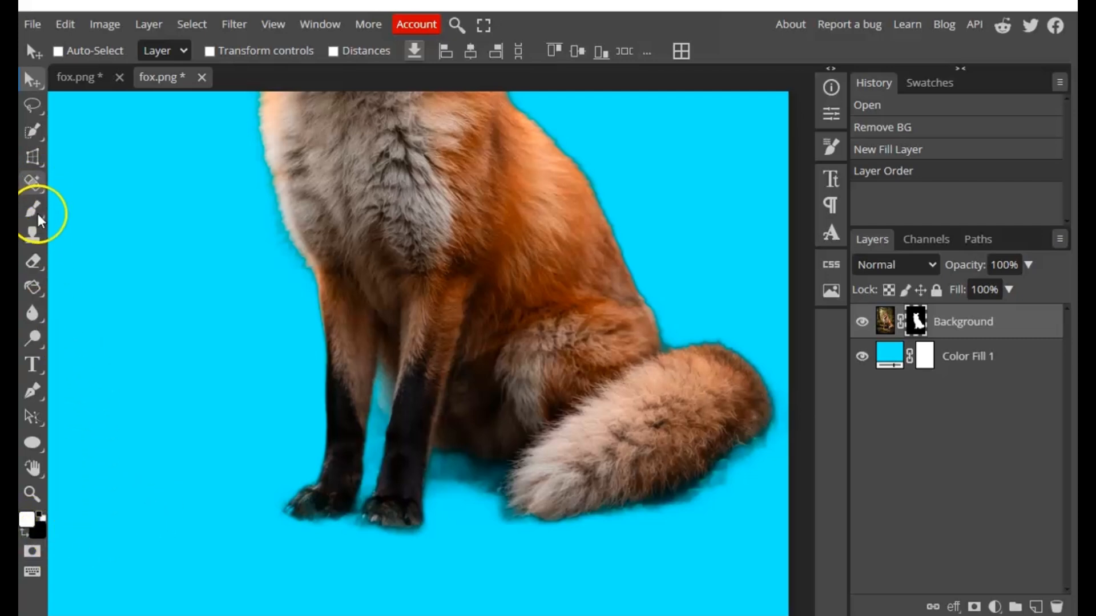
Activate the Brush tool with a soft tip and set its size to 31 px, ready for the area beneath the fox's belly
drag(38, 216, 76, 218)
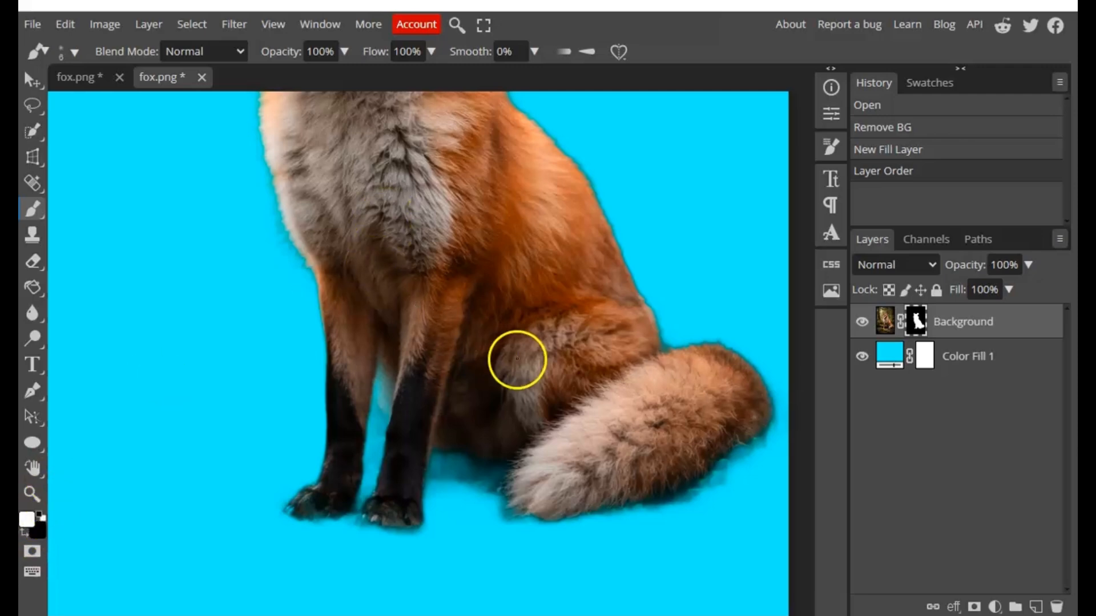
scroll(485, 492, up, 1)
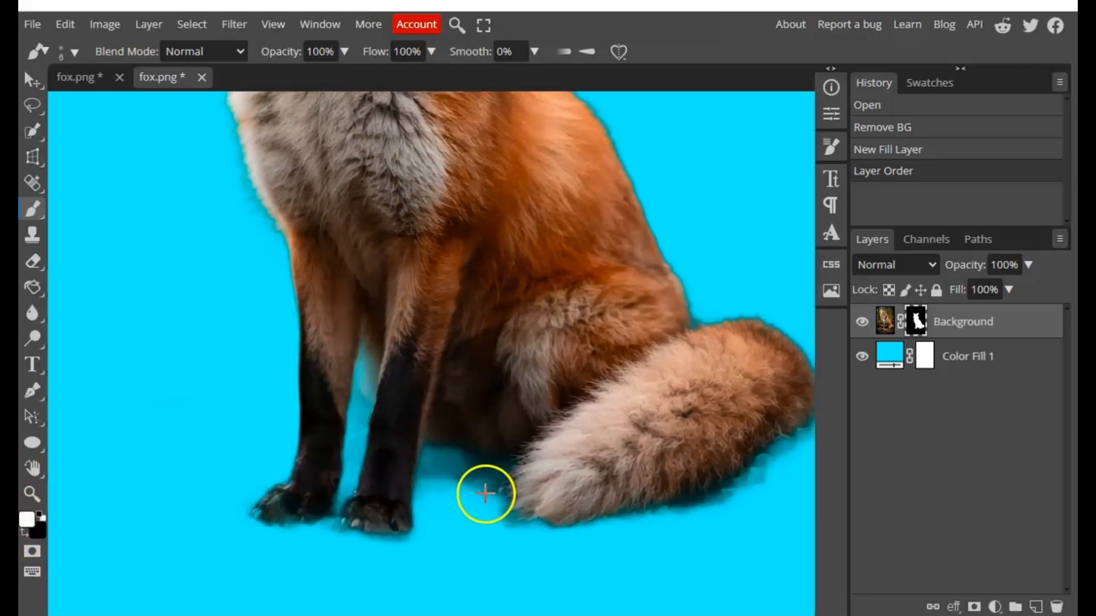
scroll(485, 495, up, 3)
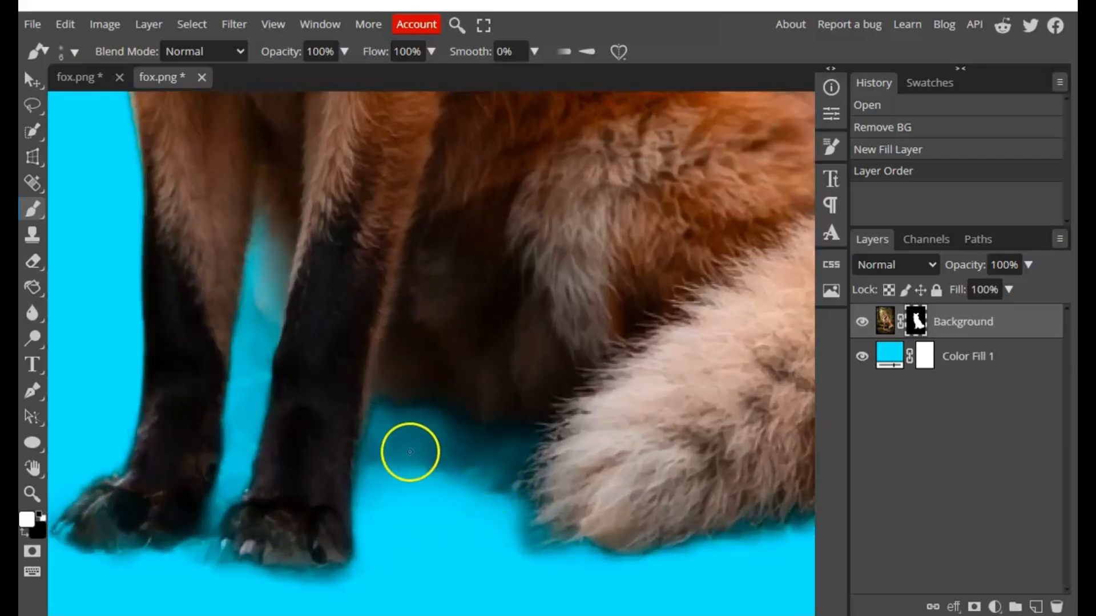
right_click(408, 447)
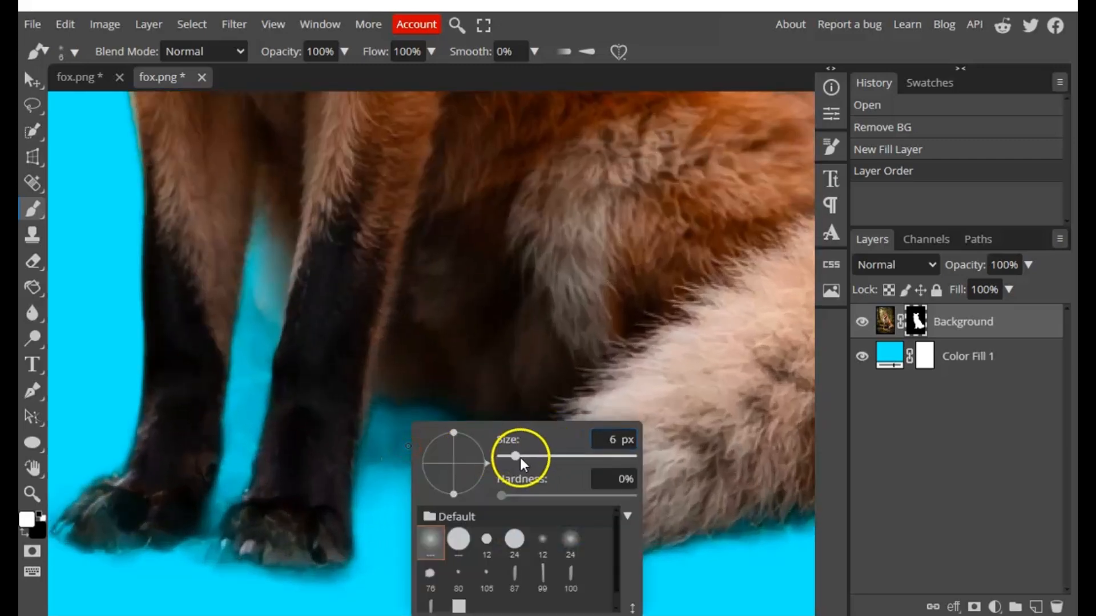
mouse_move(517, 464)
mouse_down()
mouse_move(533, 464)
mouse_move(521, 461)
mouse_up()
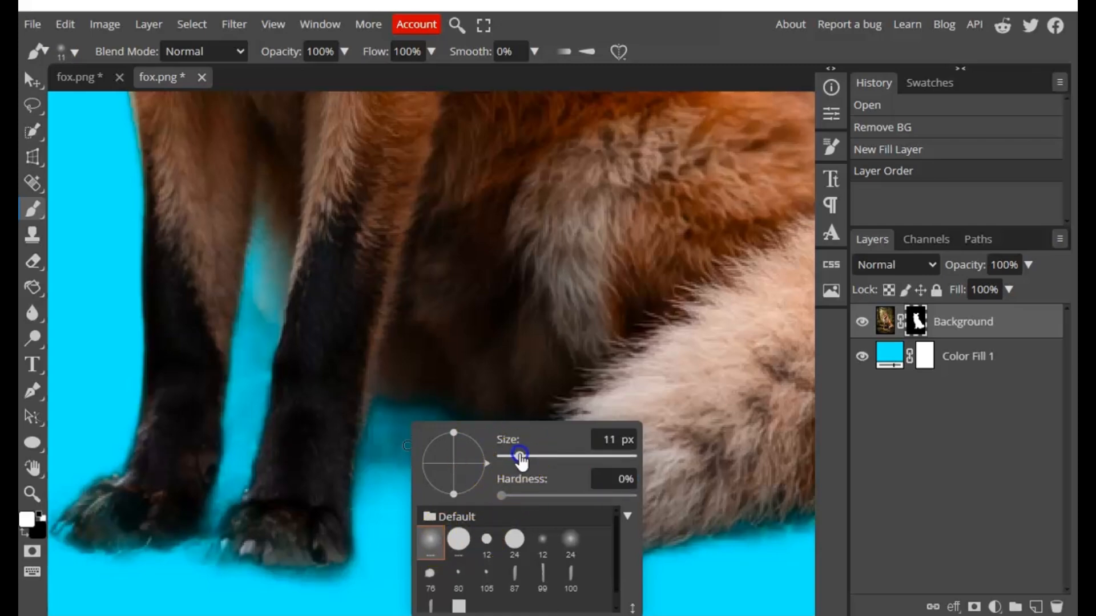
drag(521, 457, 528, 455)
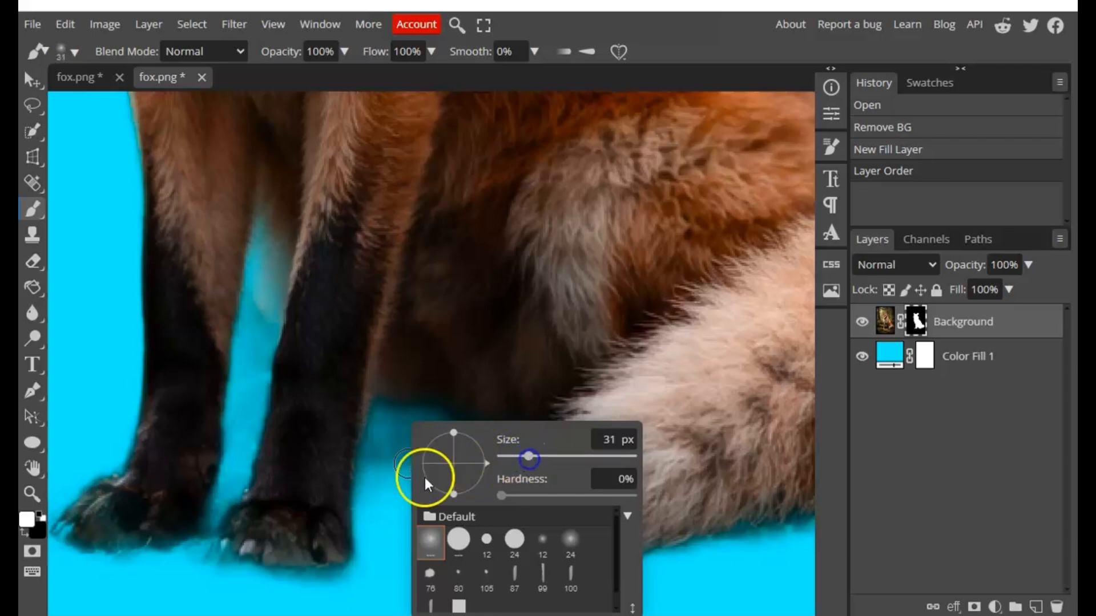
Paint white on the mask beneath the fox's belly to bring back a small patch of the original ground
click(404, 477)
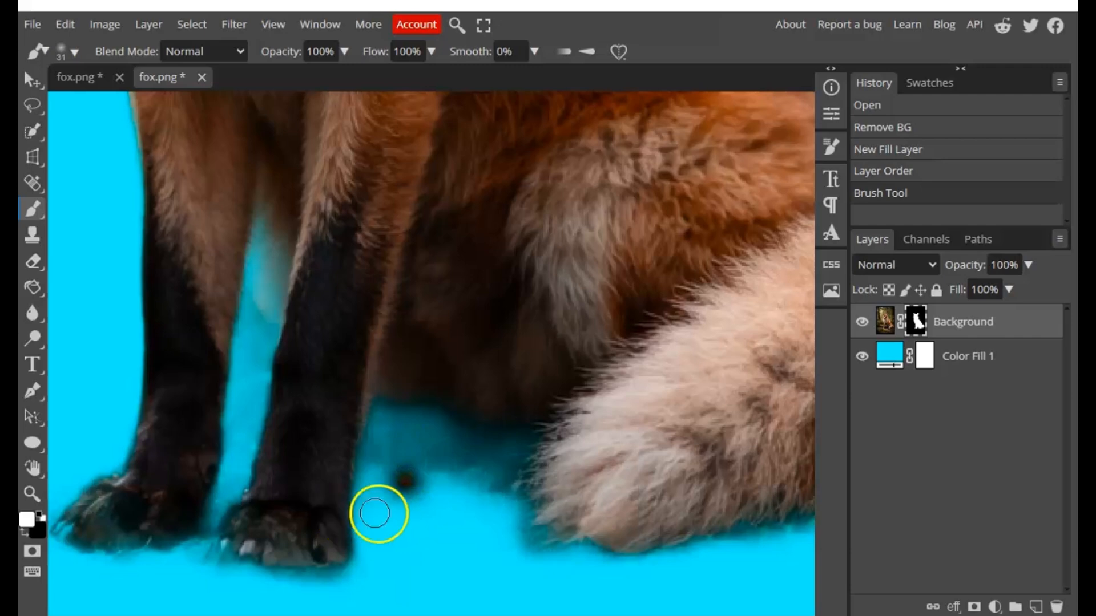
mouse_move(409, 499)
mouse_down()
mouse_move(445, 519)
mouse_move(426, 494)
mouse_up()
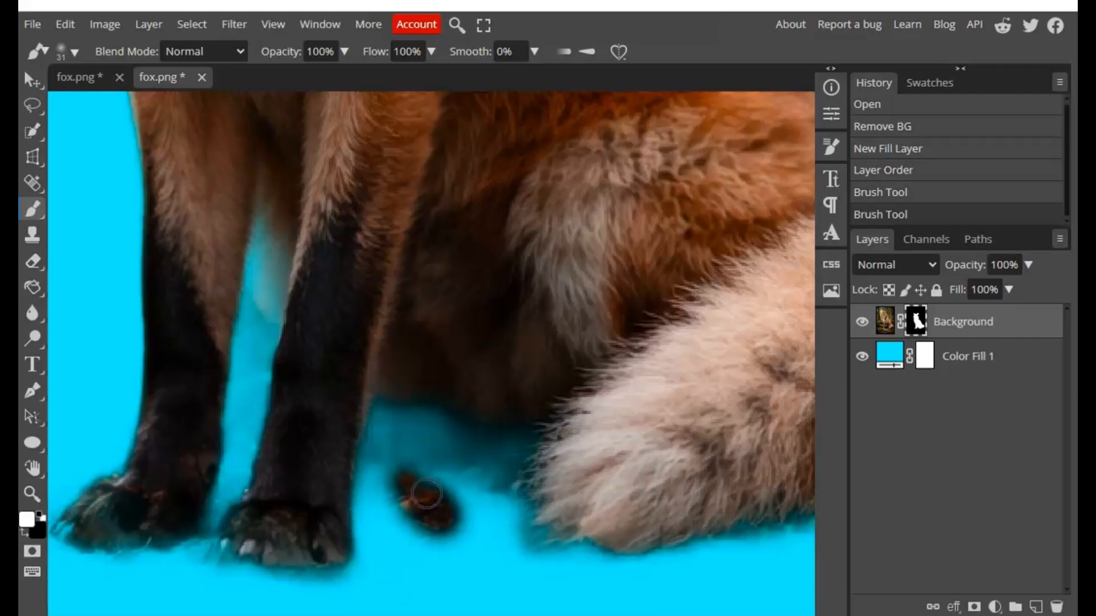
Swap to black and paint out the restored patch and leftover shadows between the front leg and tail and beneath the tail, redoing one stroke
key(x)
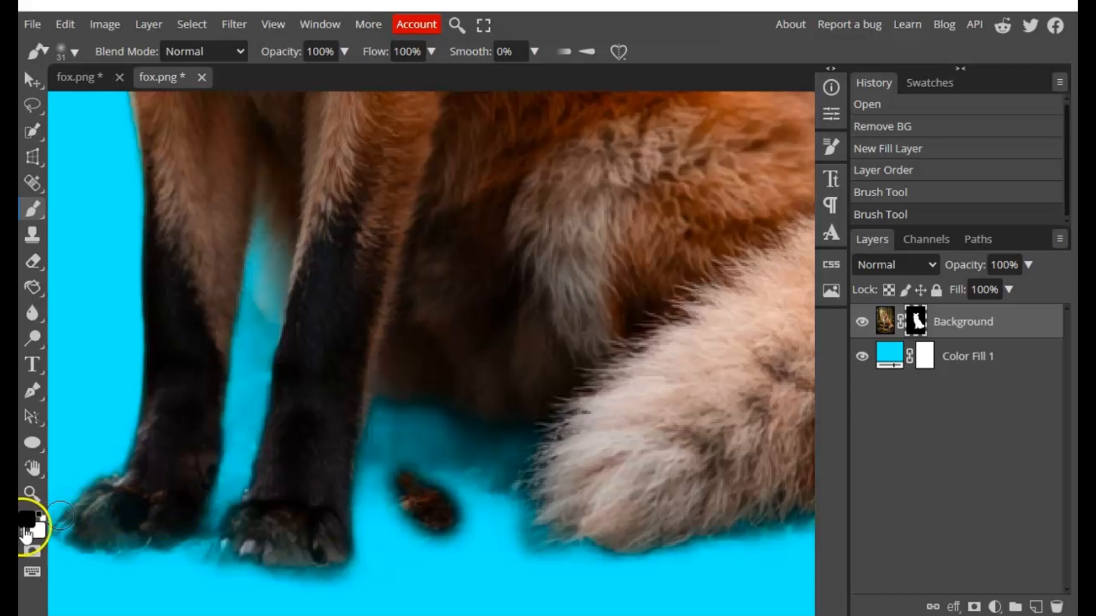
mouse_move(444, 529)
mouse_down()
mouse_move(457, 506)
mouse_move(410, 483)
mouse_move(410, 512)
mouse_move(442, 541)
mouse_move(443, 528)
mouse_move(398, 496)
mouse_move(394, 559)
mouse_move(383, 467)
mouse_move(393, 444)
mouse_move(419, 440)
mouse_move(466, 476)
mouse_move(493, 449)
mouse_move(476, 473)
mouse_move(490, 447)
mouse_move(428, 457)
mouse_move(434, 481)
mouse_move(411, 464)
mouse_move(454, 494)
mouse_move(488, 489)
mouse_move(495, 459)
mouse_move(422, 436)
mouse_up()
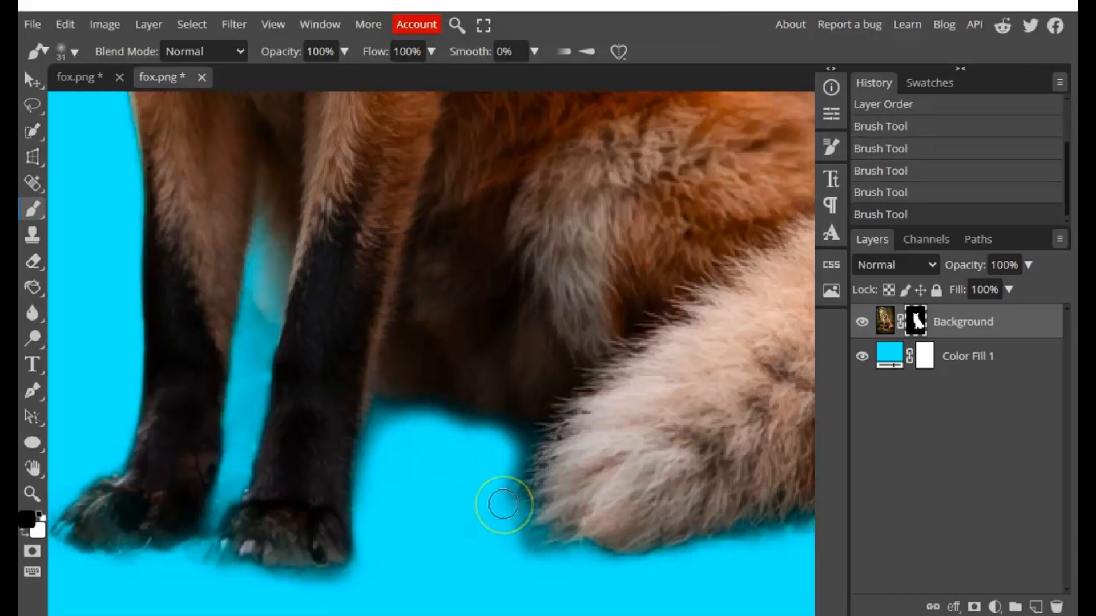
key(ctrl+z)
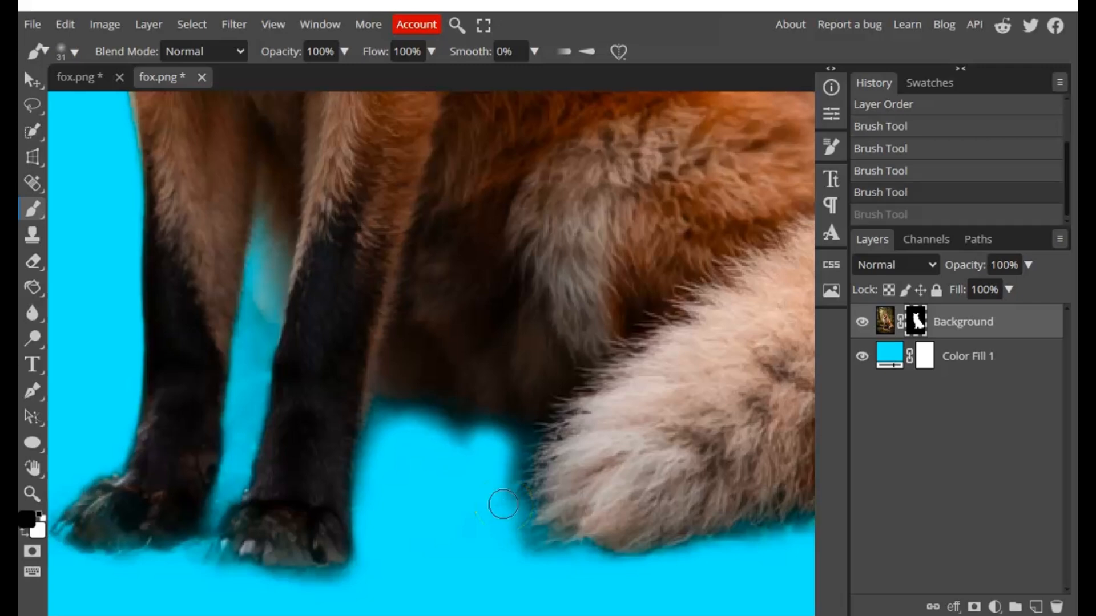
drag(446, 439, 405, 428)
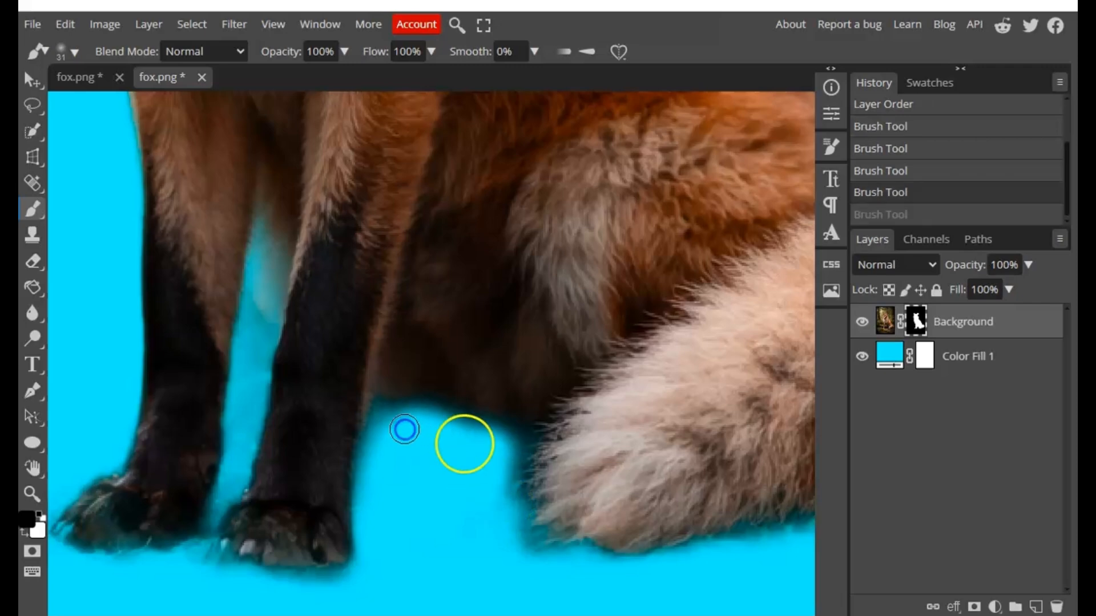
click(477, 449)
mouse_move(477, 450)
mouse_down()
mouse_move(434, 447)
mouse_move(494, 492)
mouse_up()
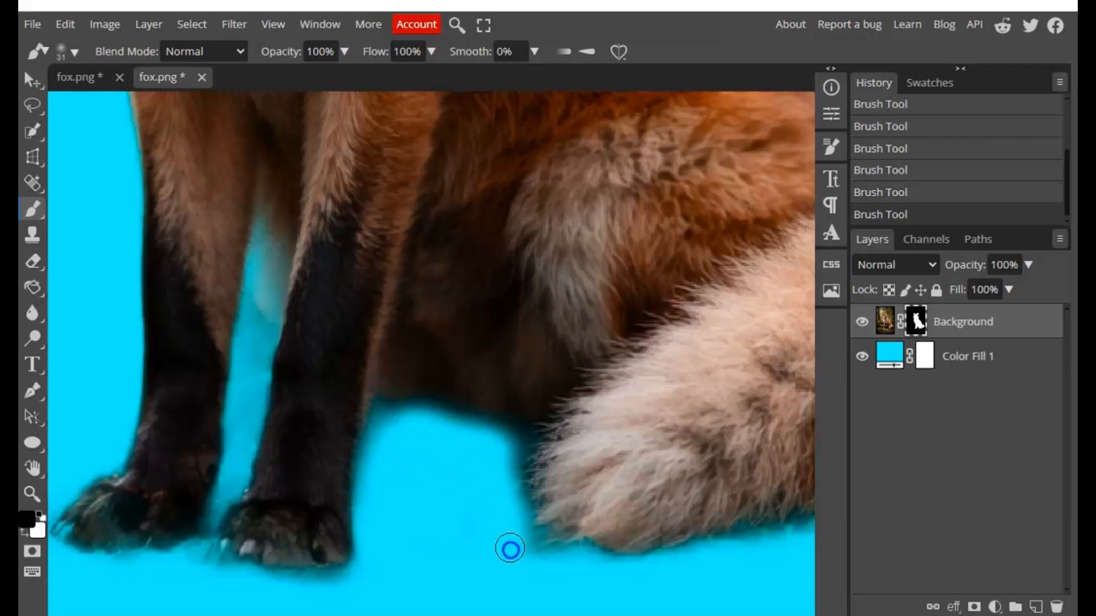
drag(685, 575, 773, 551)
mouse_move(242, 323)
mouse_down()
mouse_move(138, 275)
mouse_move(213, 271)
mouse_move(355, 329)
mouse_move(342, 329)
mouse_move(510, 335)
mouse_move(490, 364)
mouse_move(564, 379)
mouse_up()
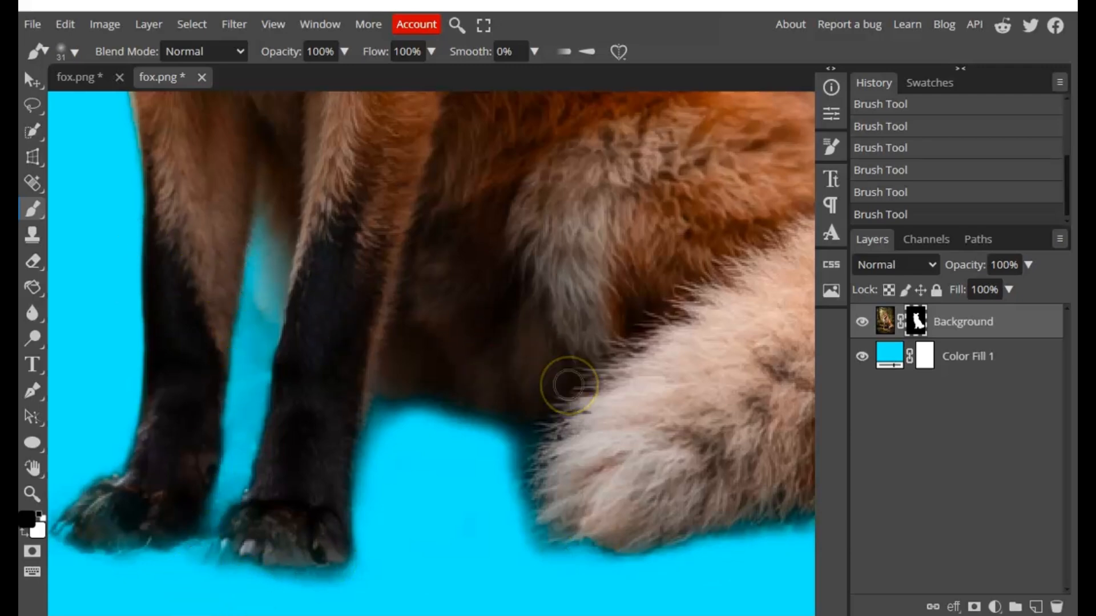
Hide the Color Fill 1 layer so the fox sits on a transparent background
scroll(568, 385, down, 3)
scroll(568, 385, down, 2)
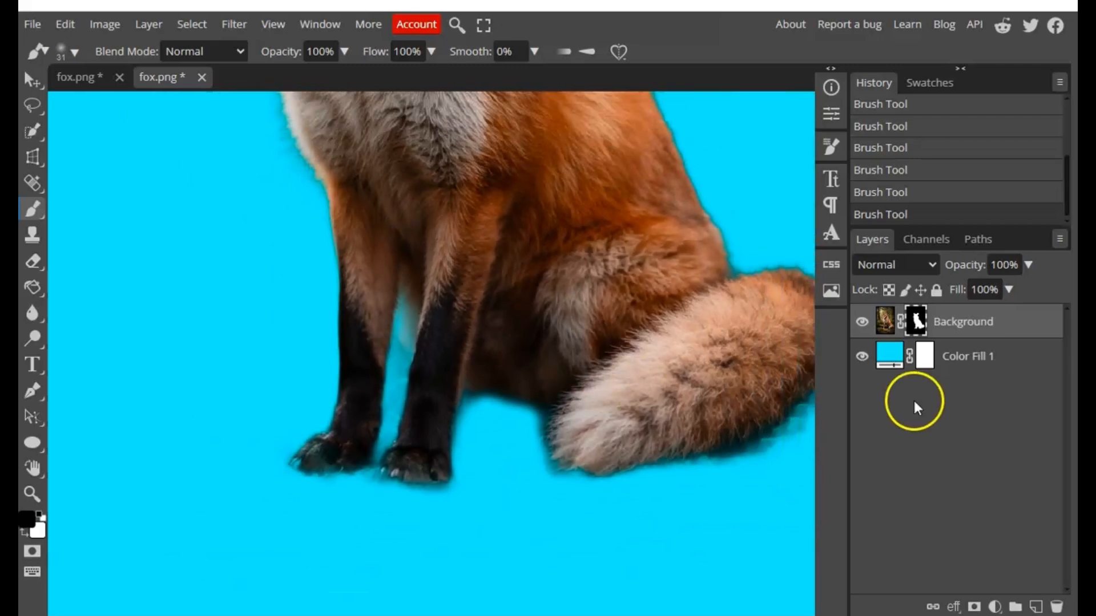
click(862, 357)
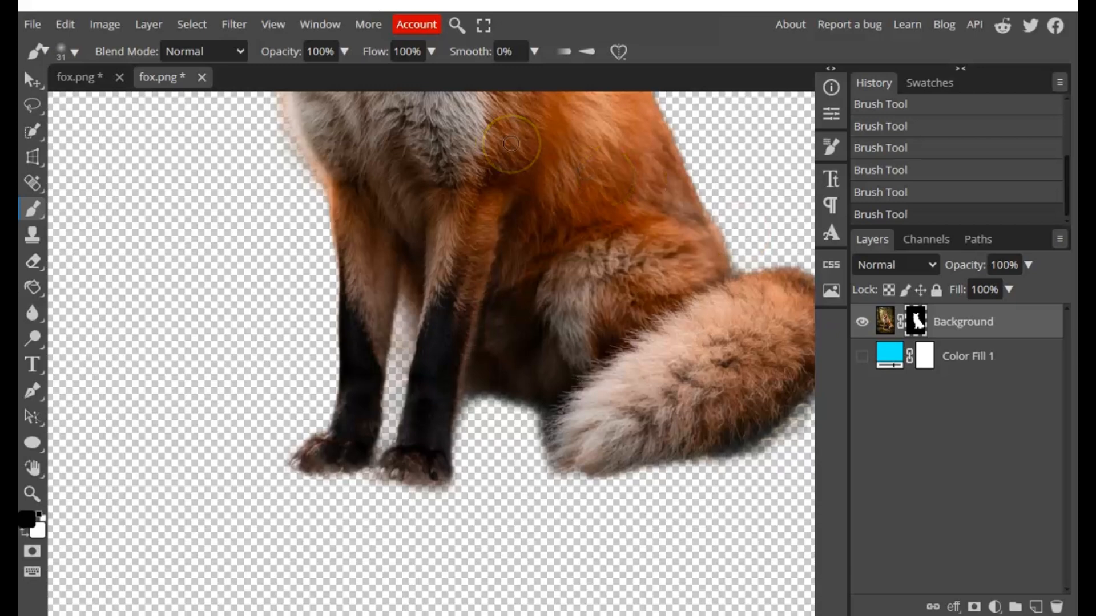
Switch to the other fox.png document and examine the finished cutout's edges from the ears to the tail
click(87, 79)
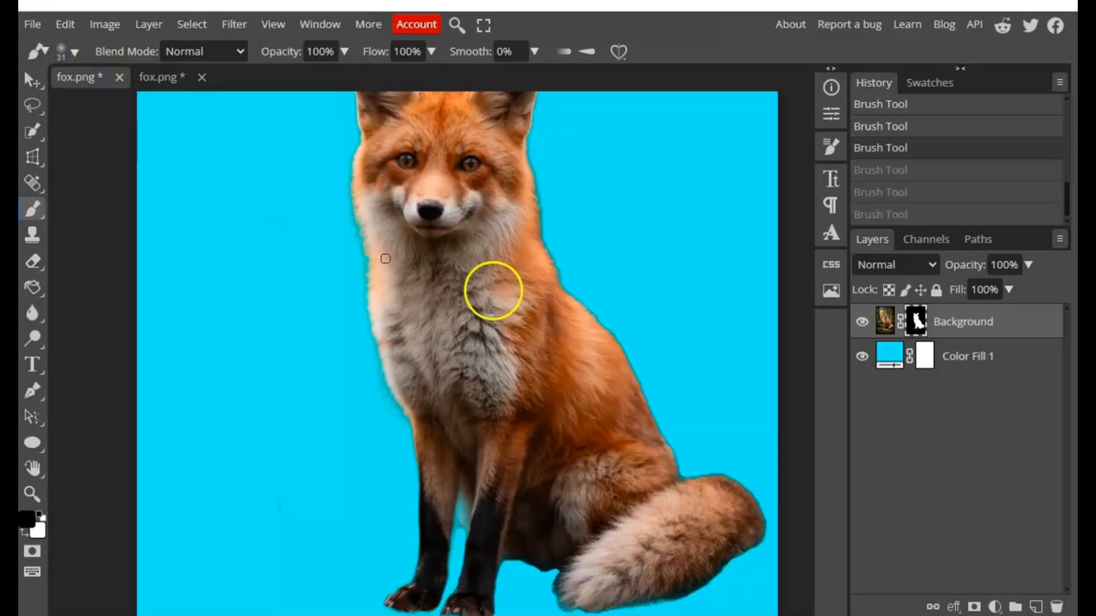
scroll(511, 393, down, 1)
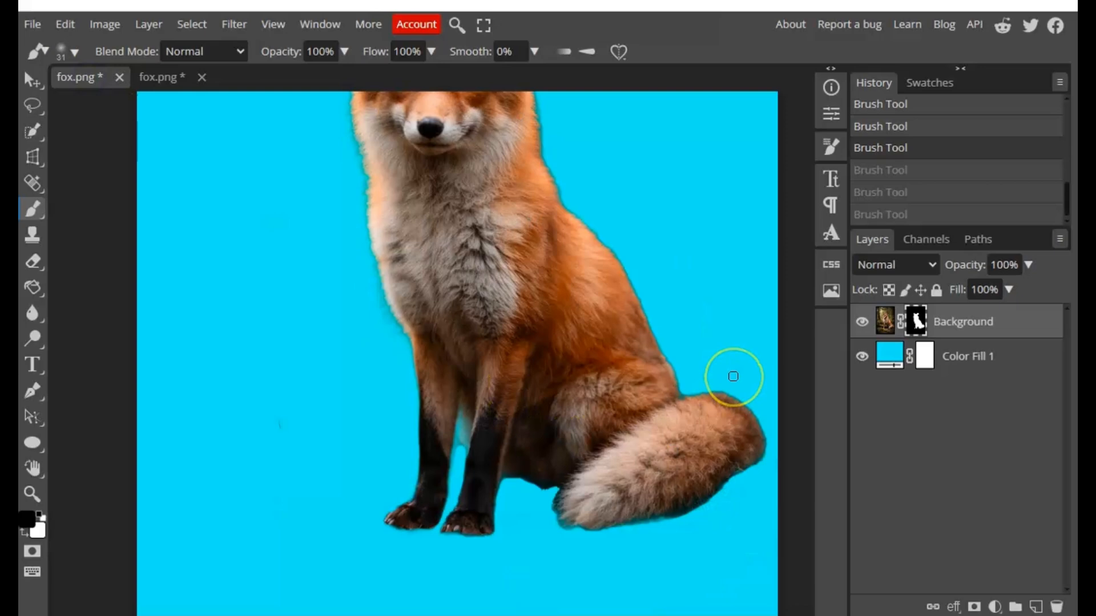
scroll(730, 385, up, 2)
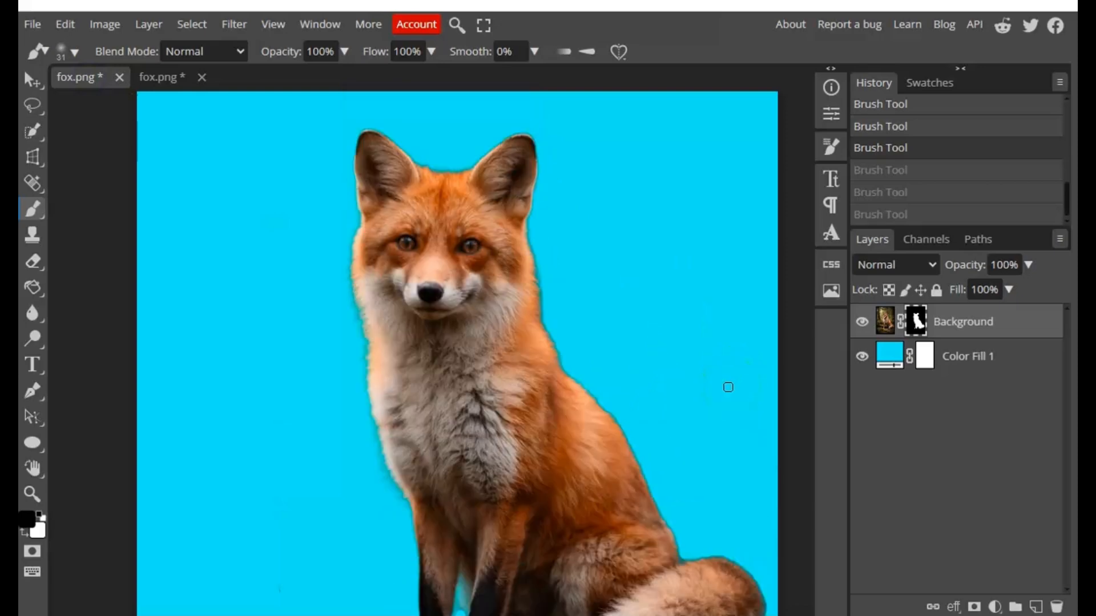